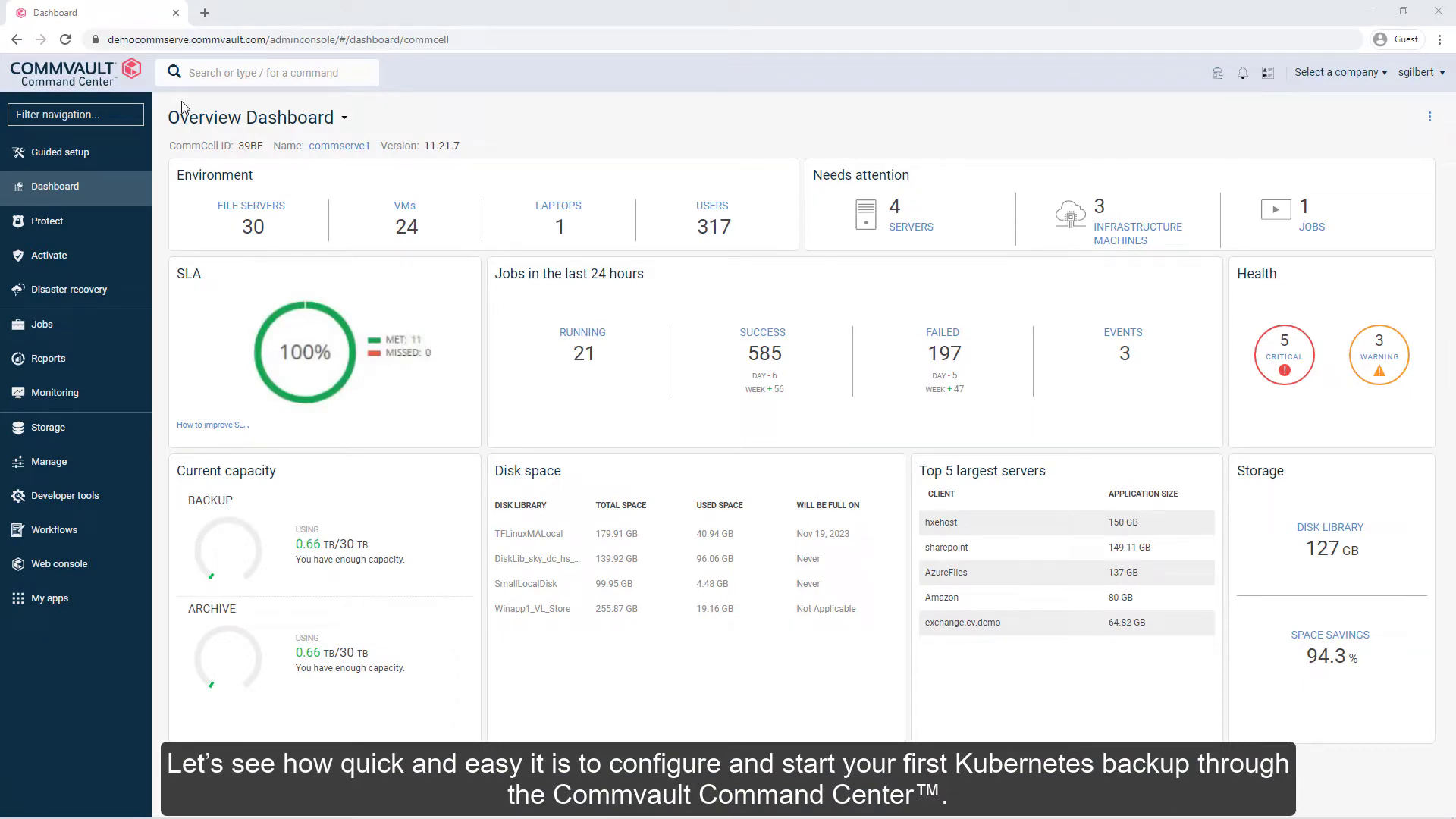
# - Add a new Kubernetes cluster with the pasted API server endpoint, named AzureK8ServiceC1
pyautogui.click(71, 221)
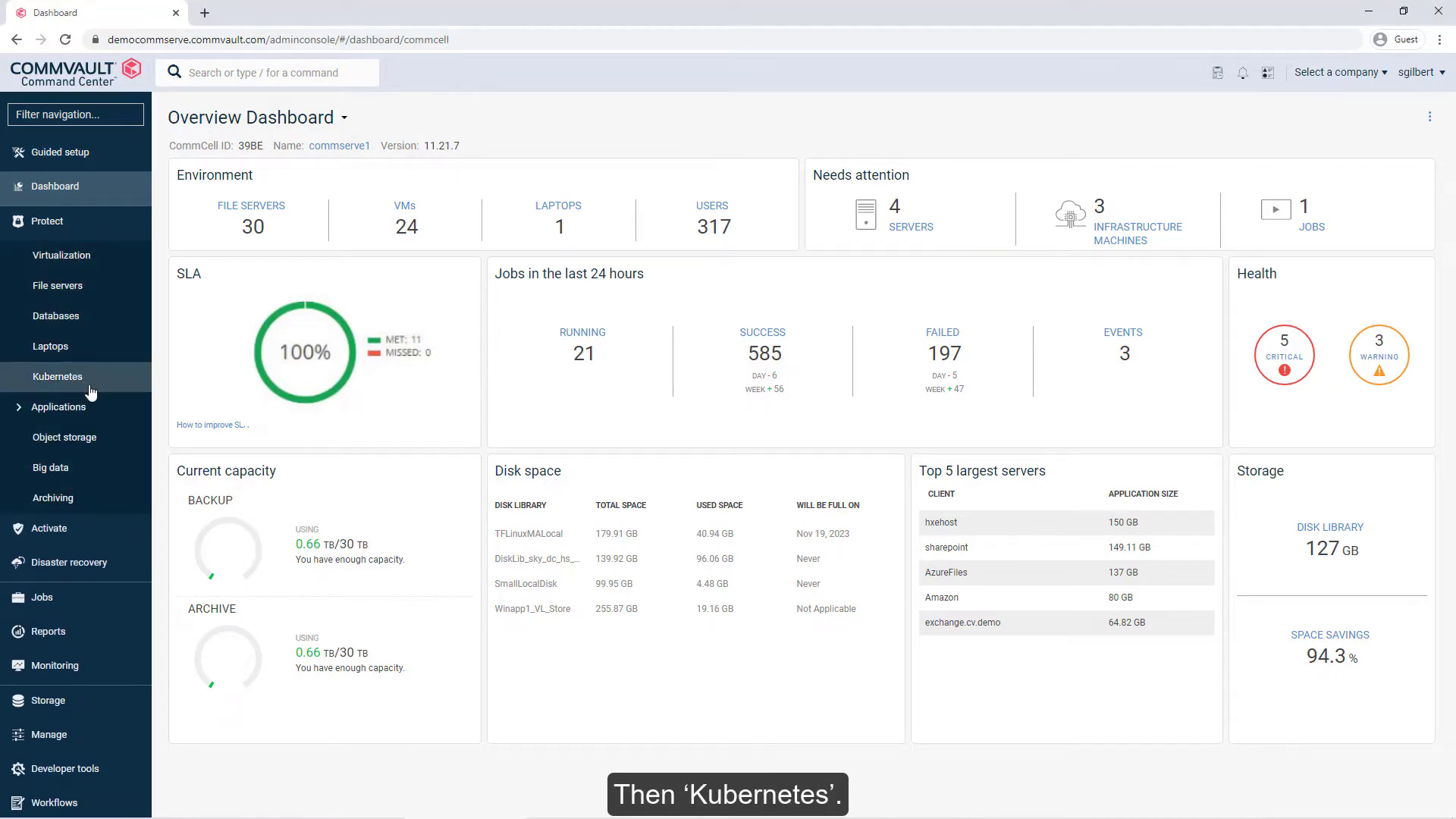
pyautogui.click(89, 389)
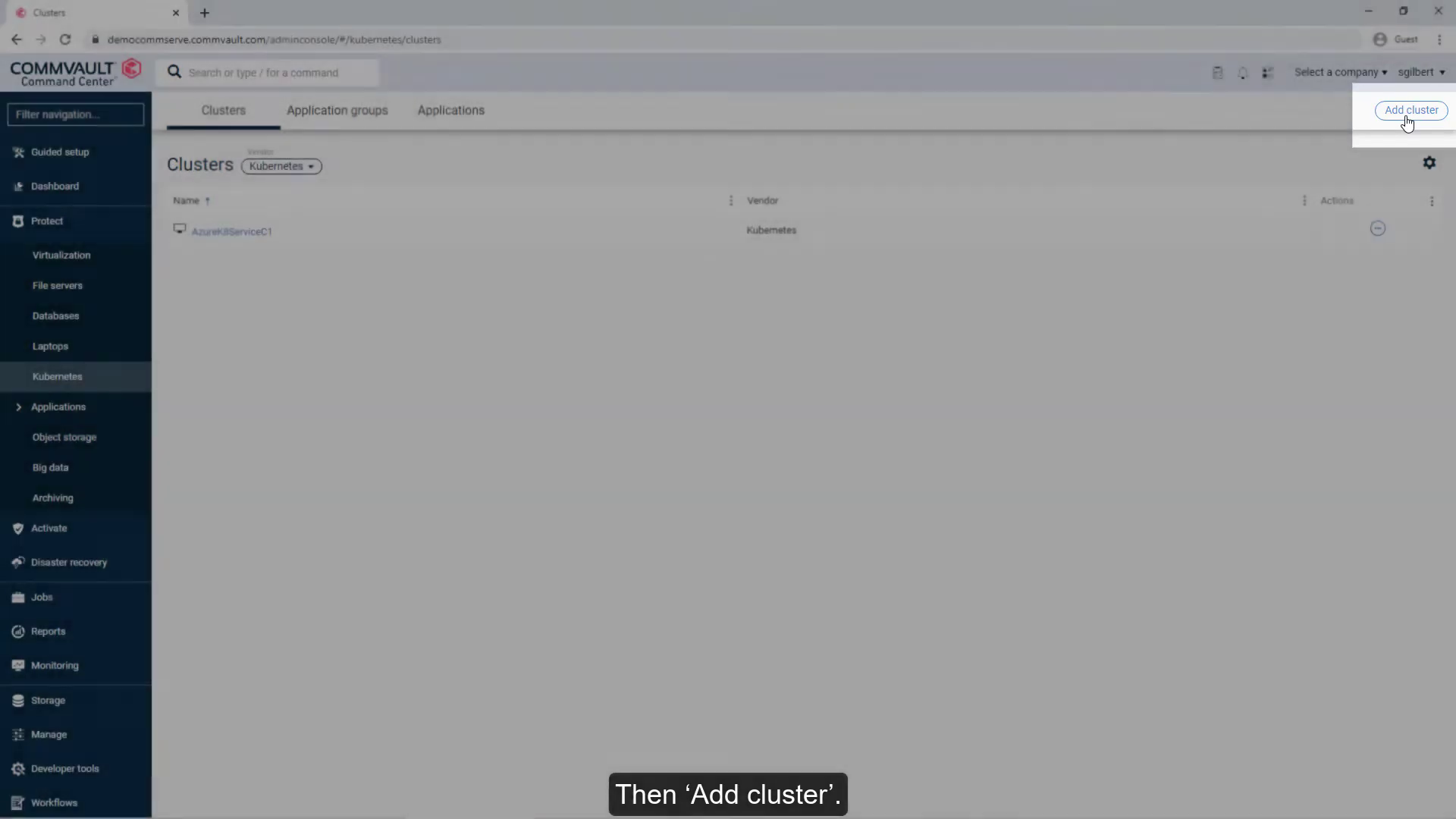
pyautogui.click(1408, 113)
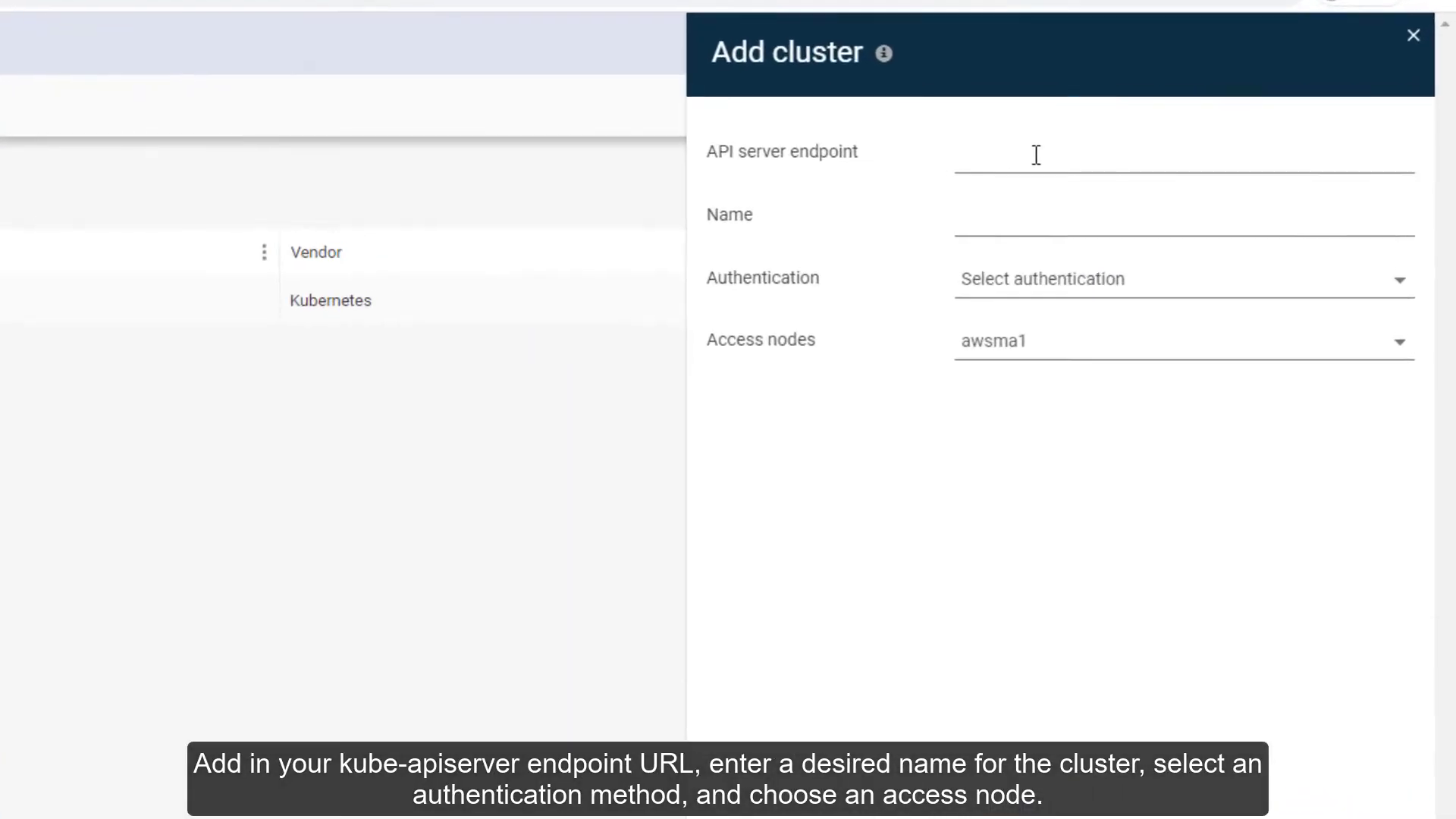
pyautogui.click(1036, 155)
pyautogui.hotkey('ctrl', 'v')
pyautogui.click(981, 215)
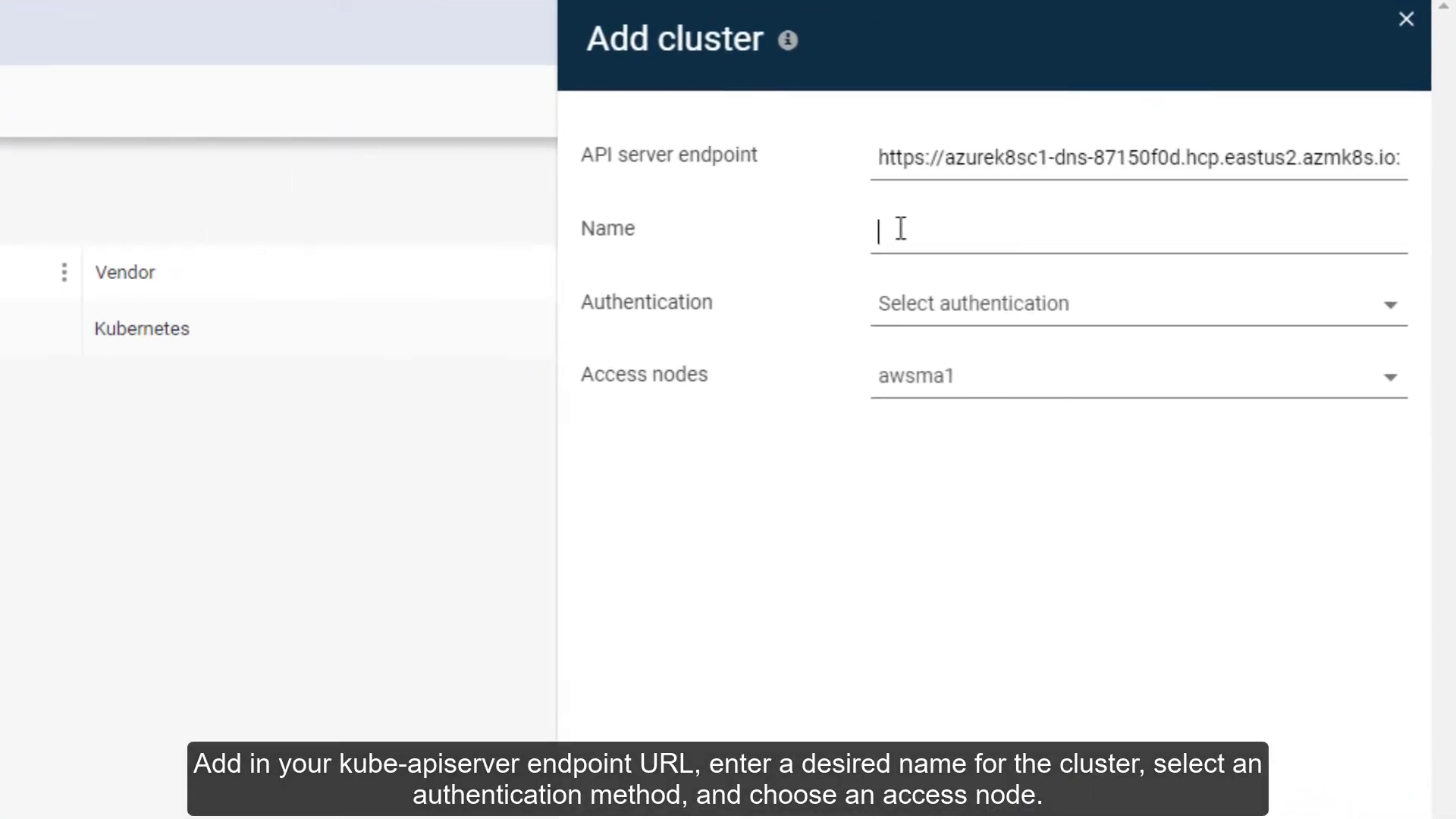
pyautogui.write('AzureK8ServiceC1')
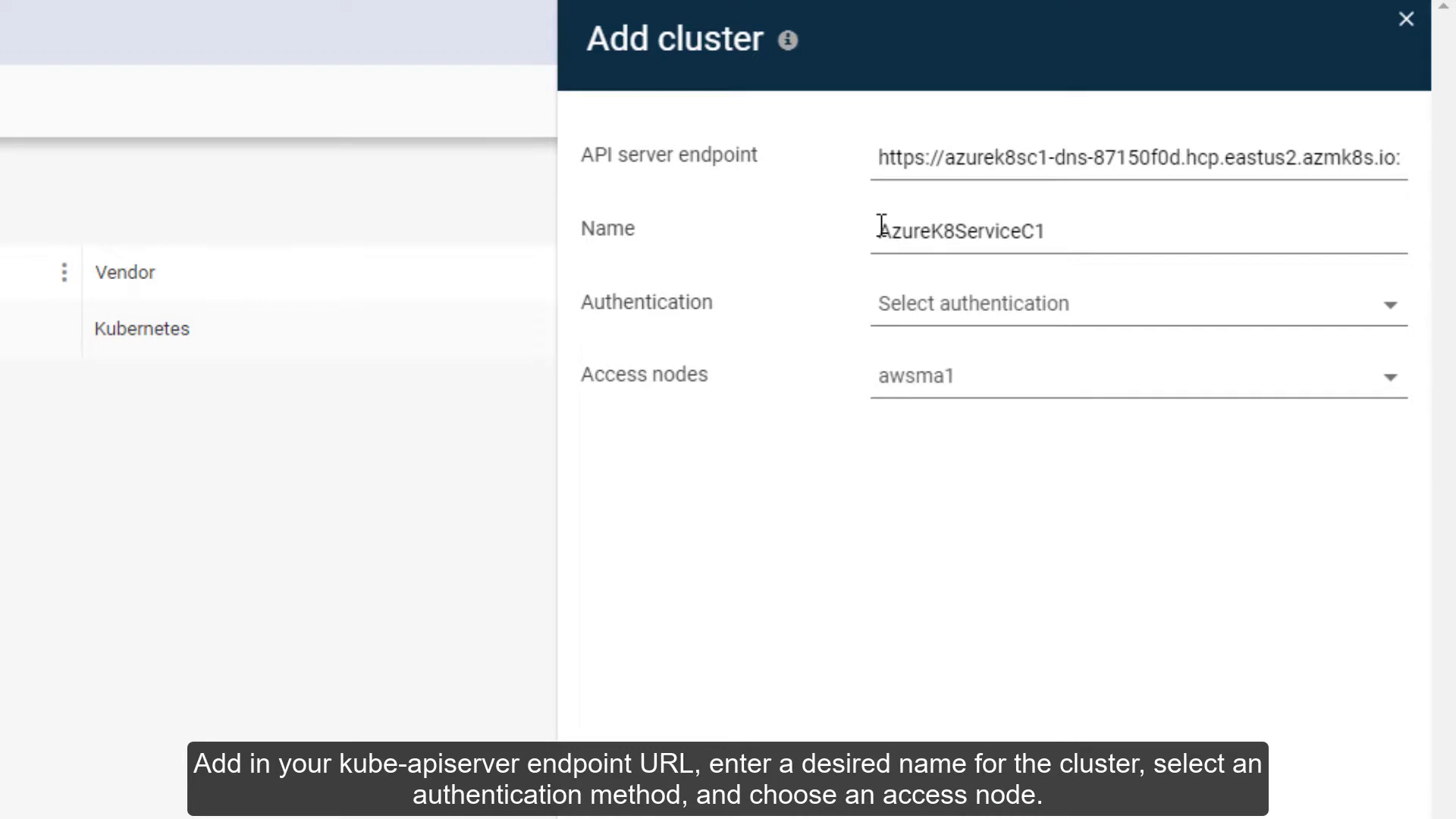
# - Use service account authentication and keep awsma1 as the access node
pyautogui.click(1138, 305)
pyautogui.click(1096, 394)
pyautogui.click(1062, 391)
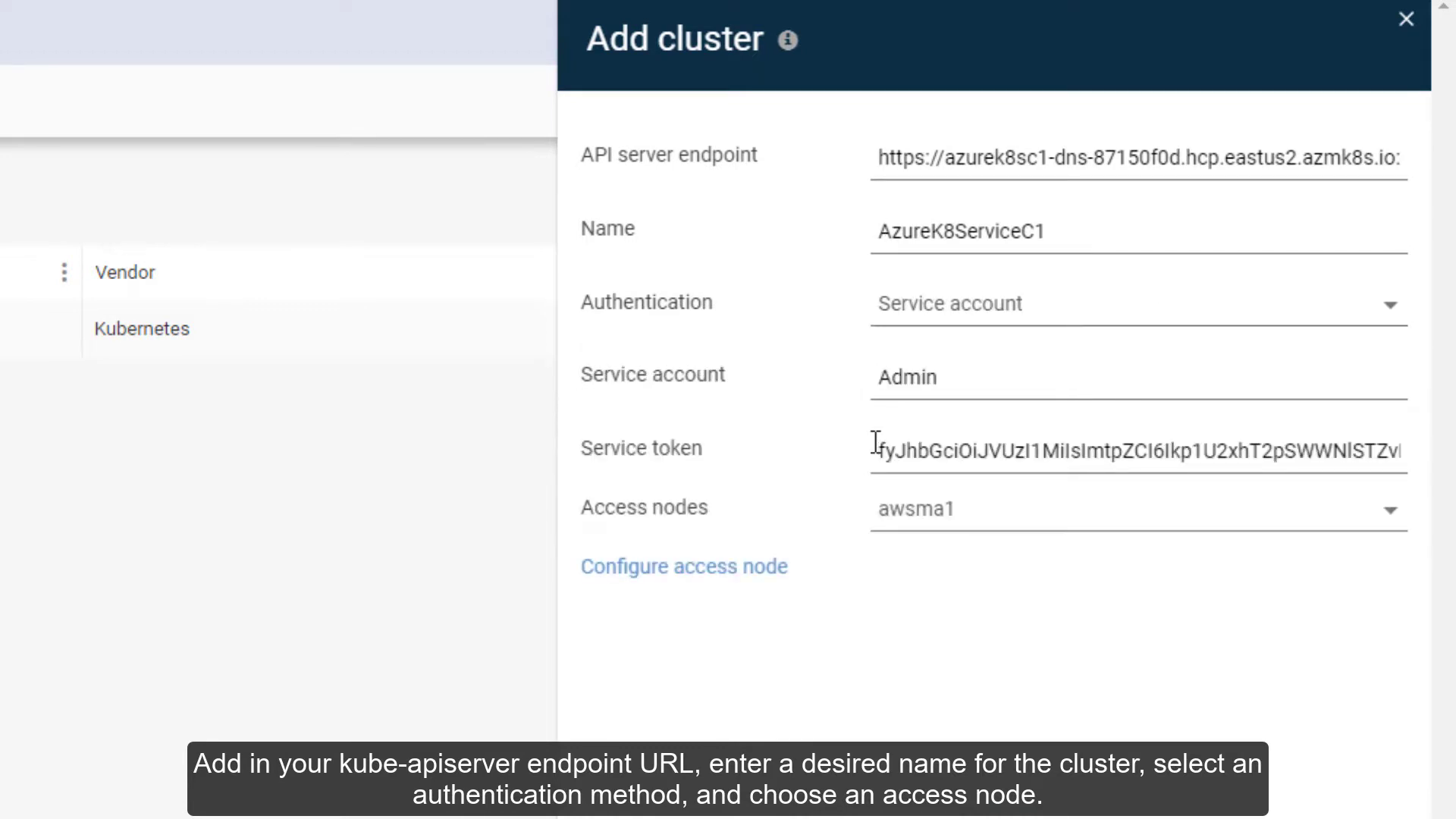
pyautogui.click(1001, 529)
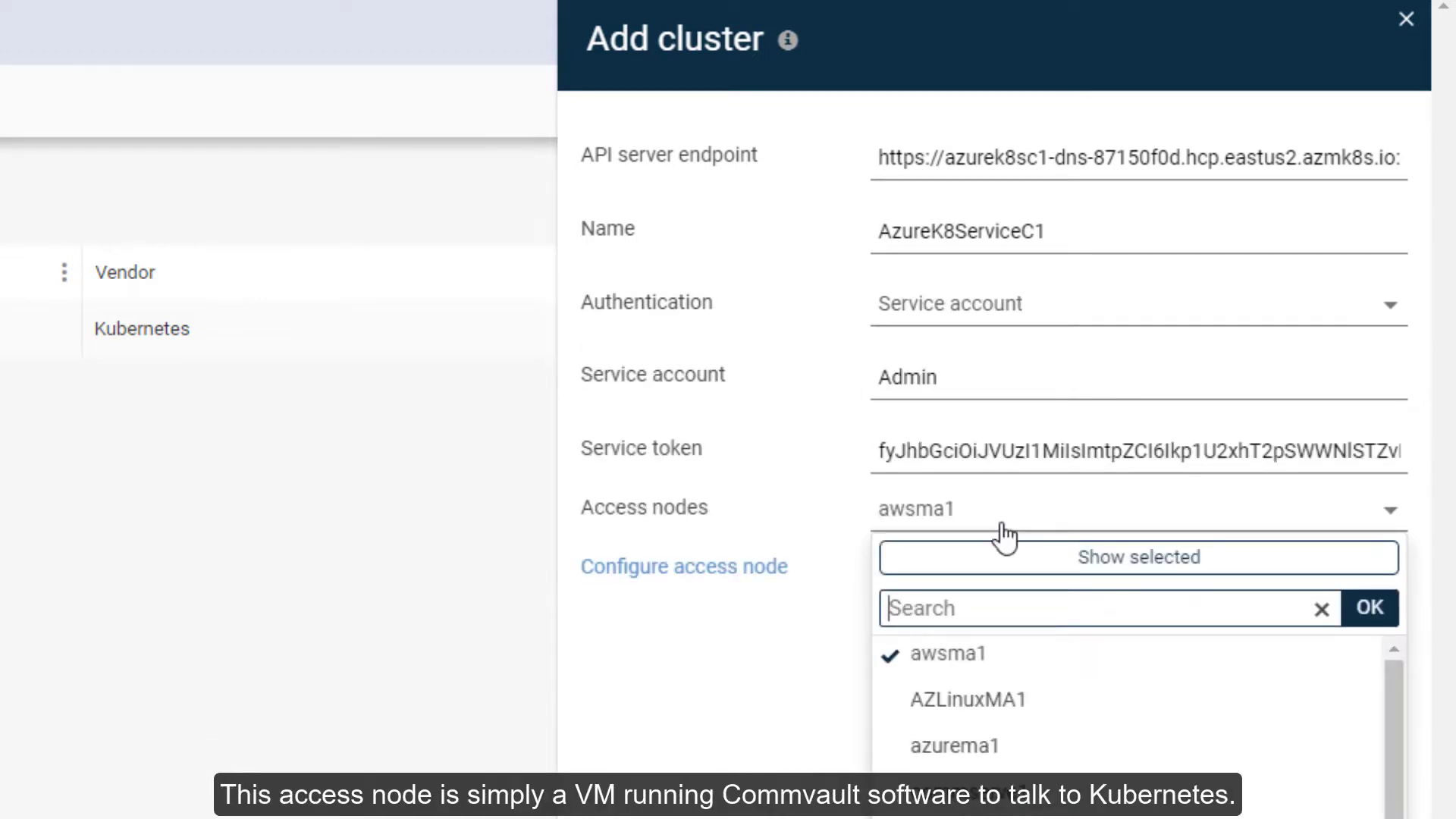
pyautogui.click(1002, 524)
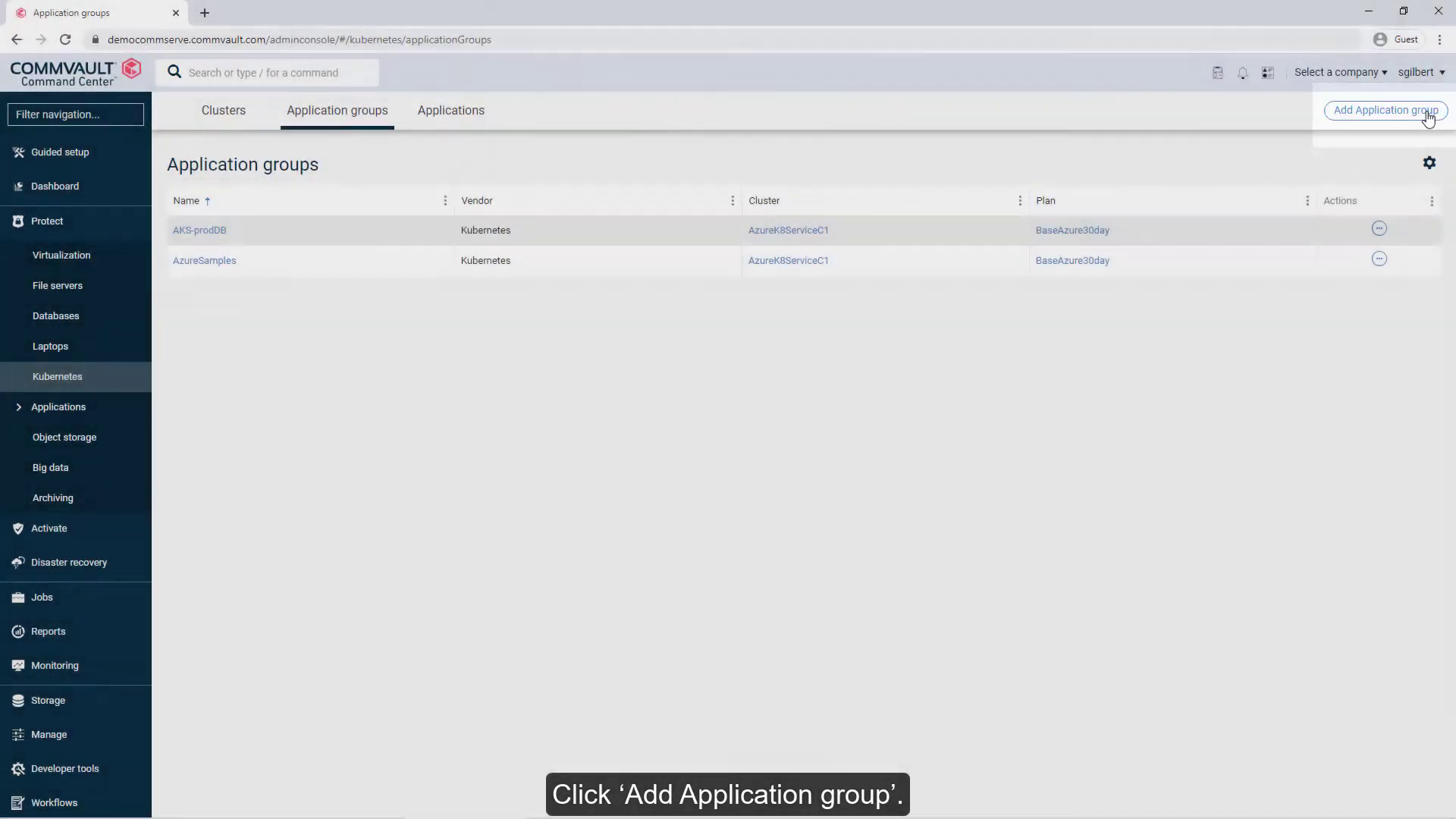
# - Create application group AKS-prodDB with azure-vote-back and azure-vote-front from default, using plan BaseAWS30day
pyautogui.click(1429, 116)
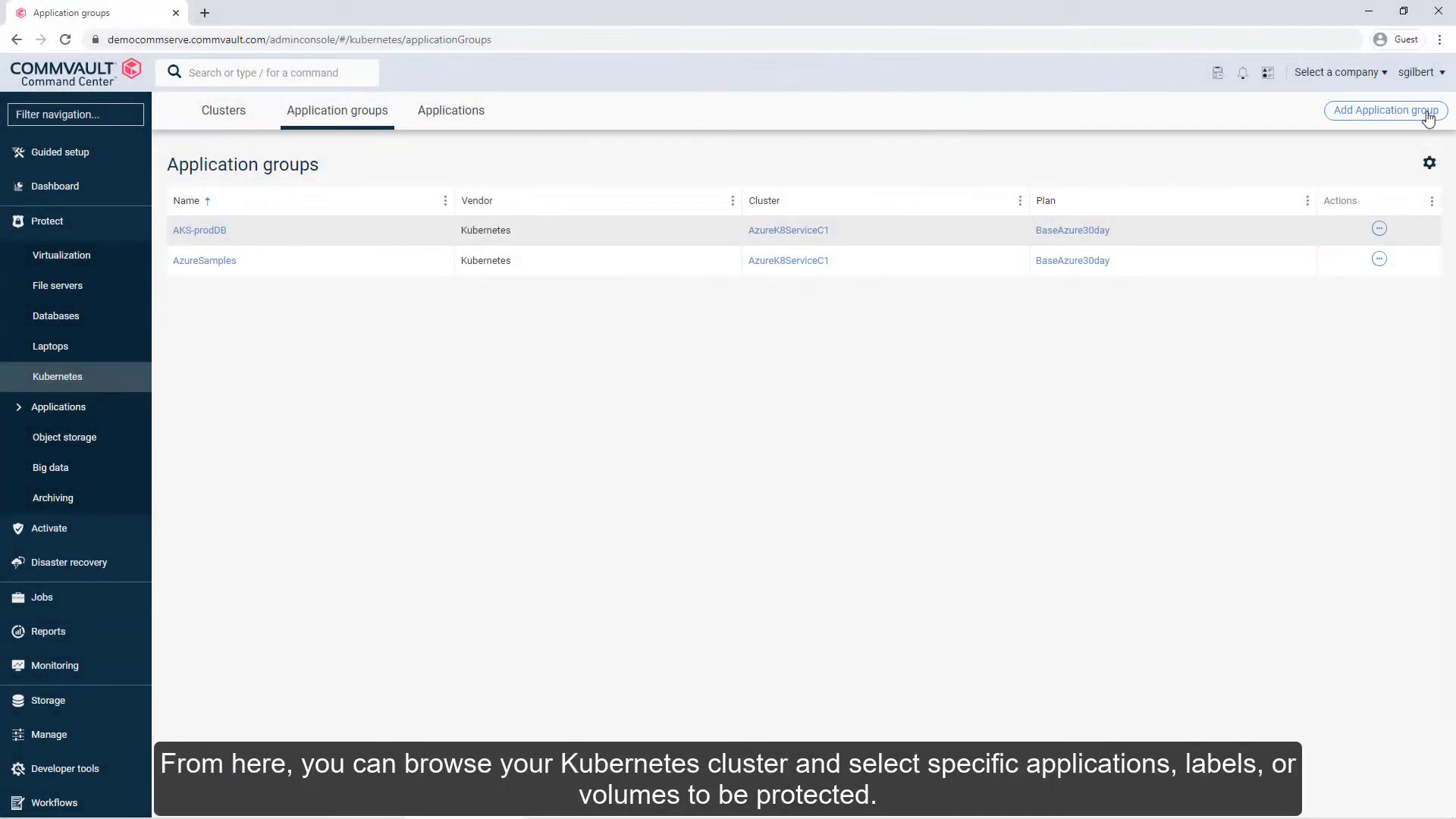
pyautogui.click(1282, 196)
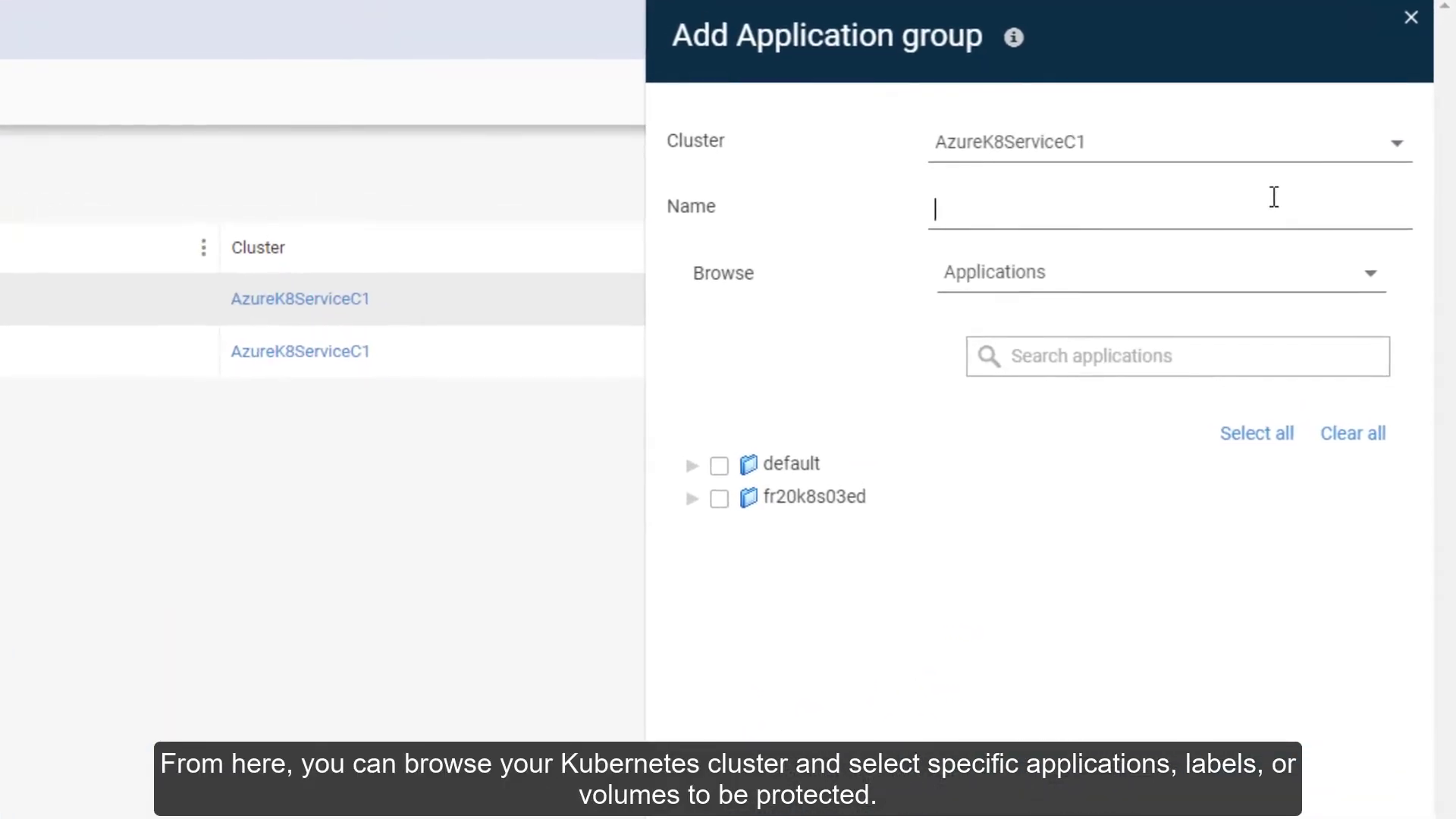
pyautogui.write('AKS-prodDB')
pyautogui.click(1368, 290)
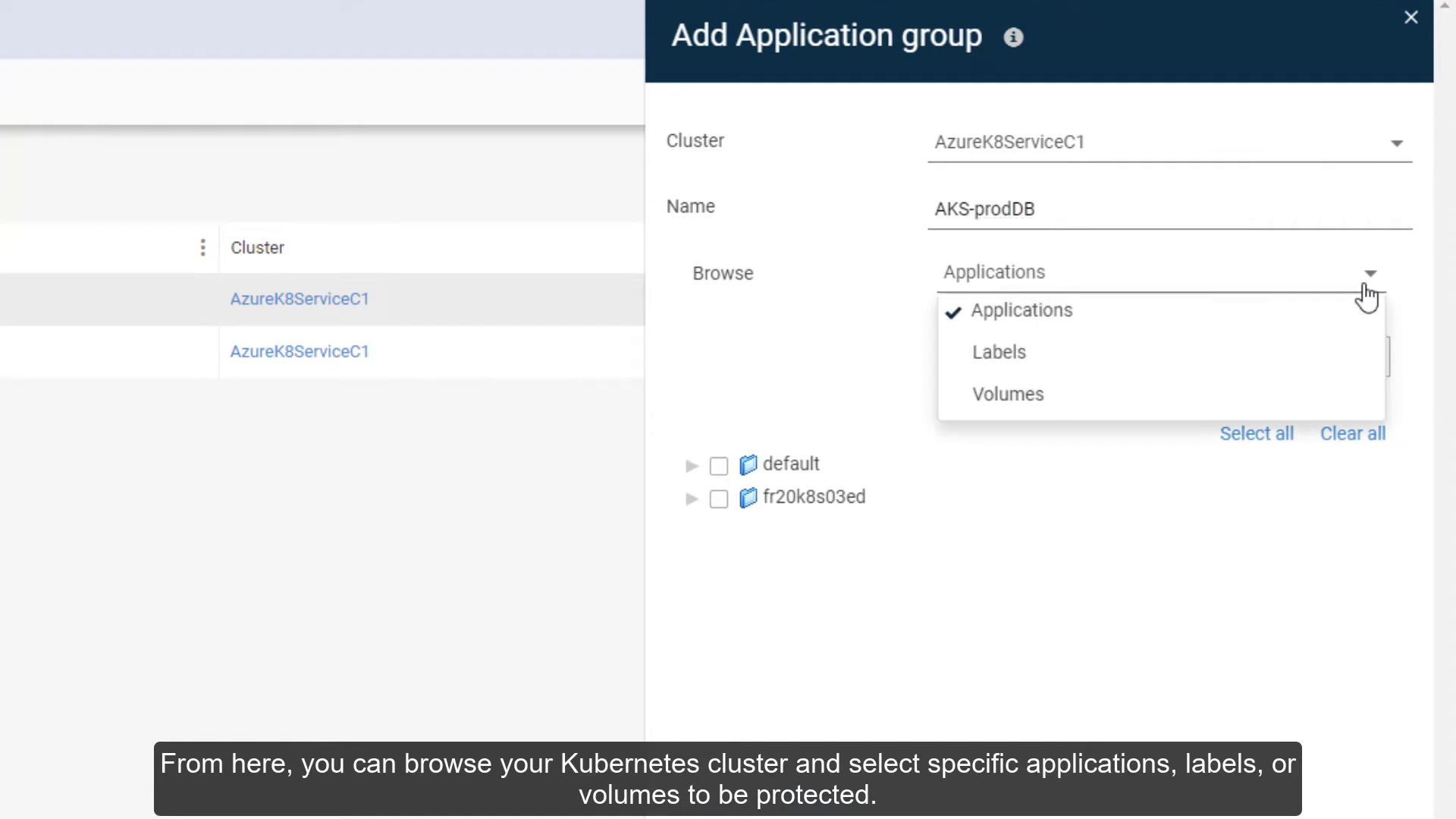
pyautogui.click(691, 470)
pyautogui.click(737, 499)
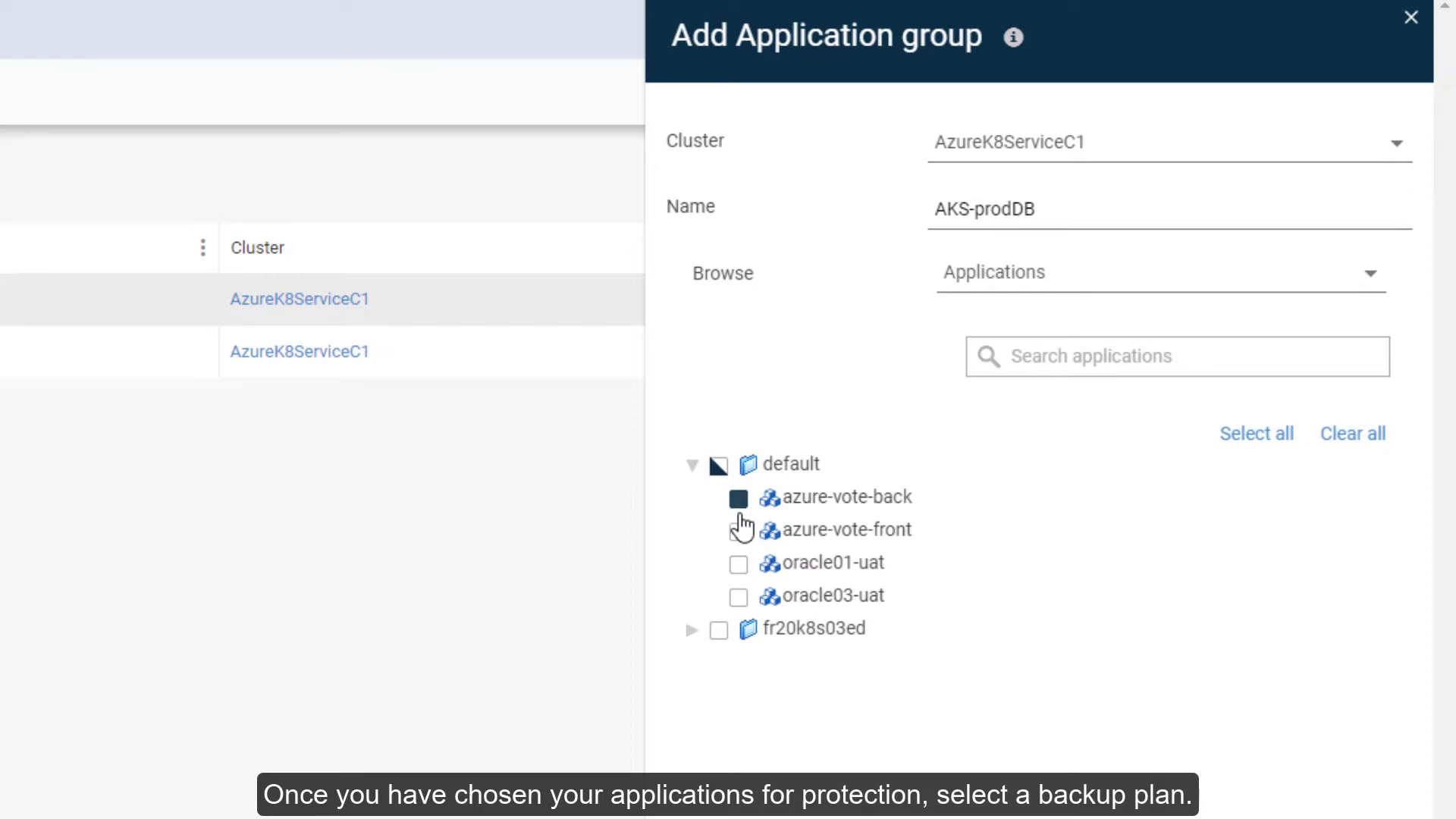
pyautogui.click(739, 513)
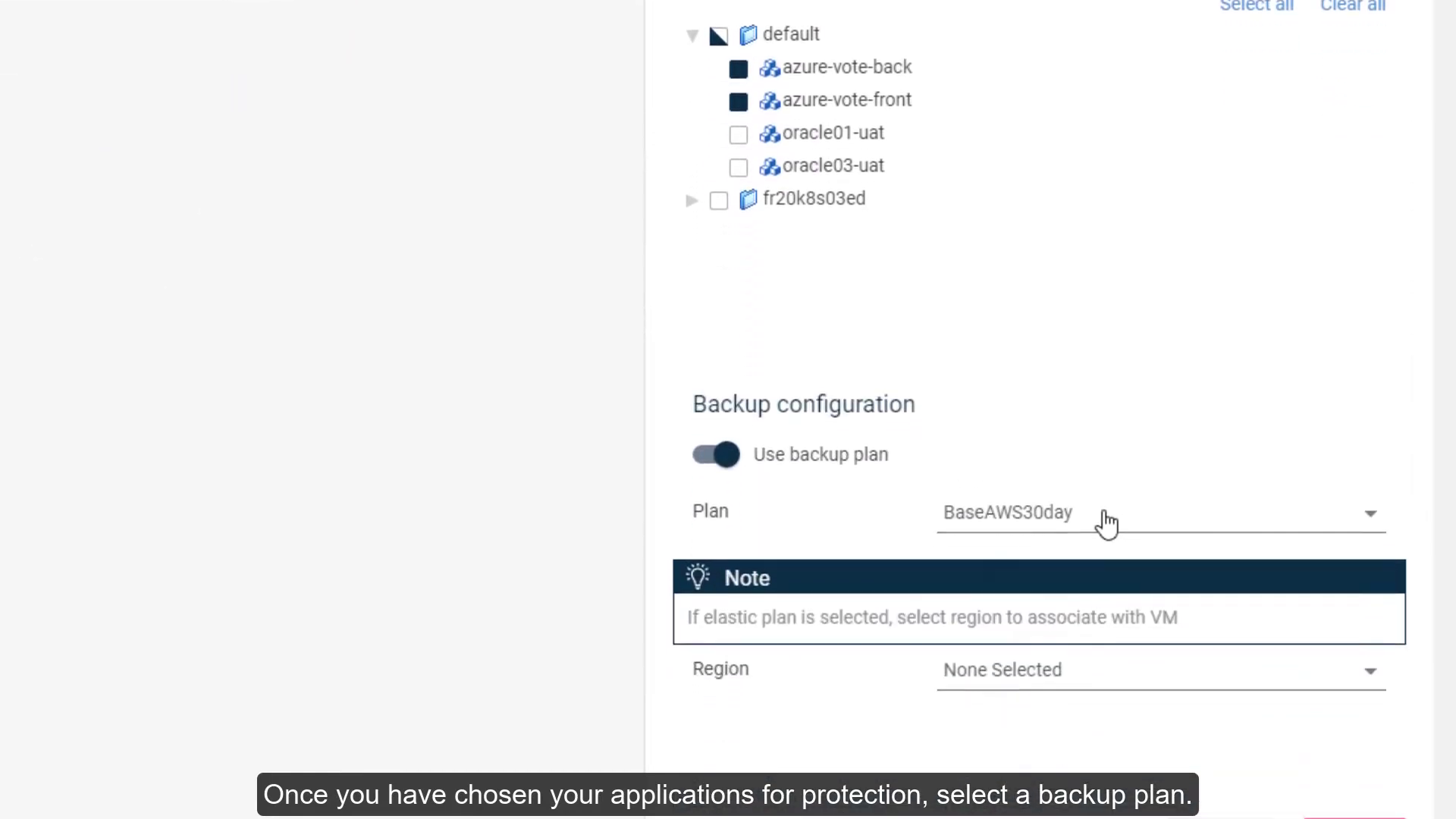
pyautogui.click(1108, 453)
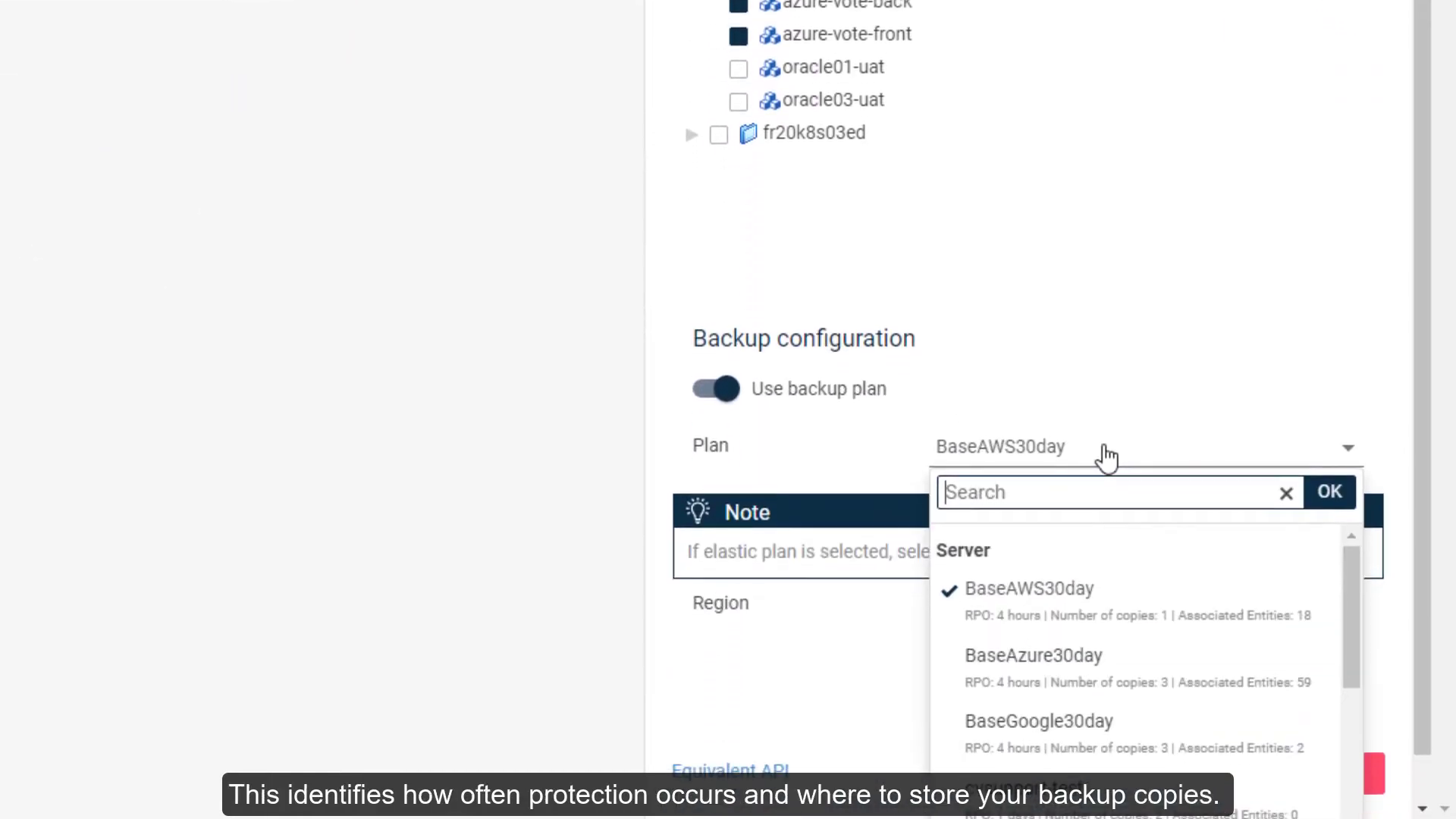
pyautogui.click(1147, 597)
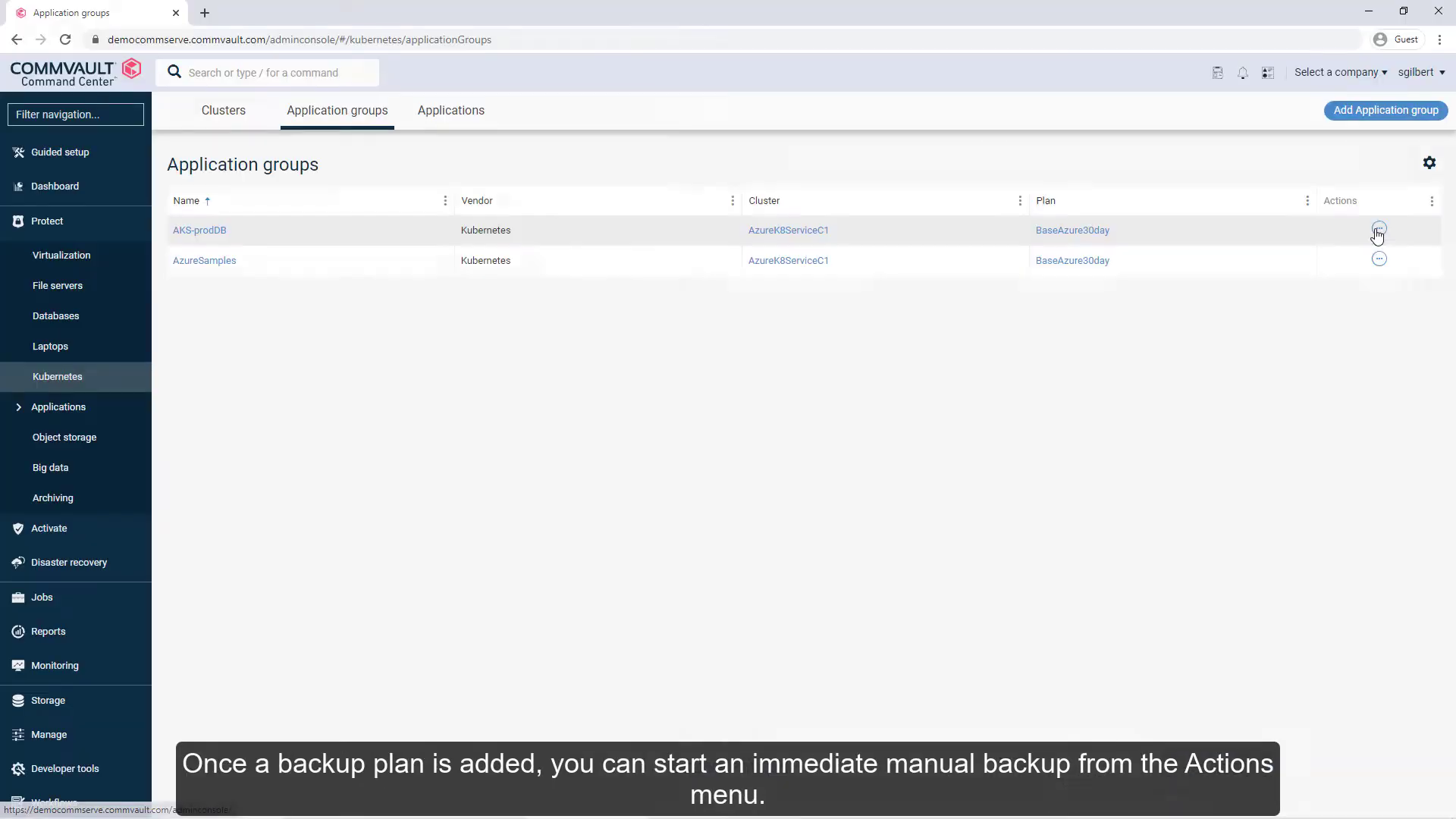
# - Start a manual backup of AKS-prodDB, then add label selector Appclass=prod to its content
pyautogui.click(1378, 230)
pyautogui.click(1402, 252)
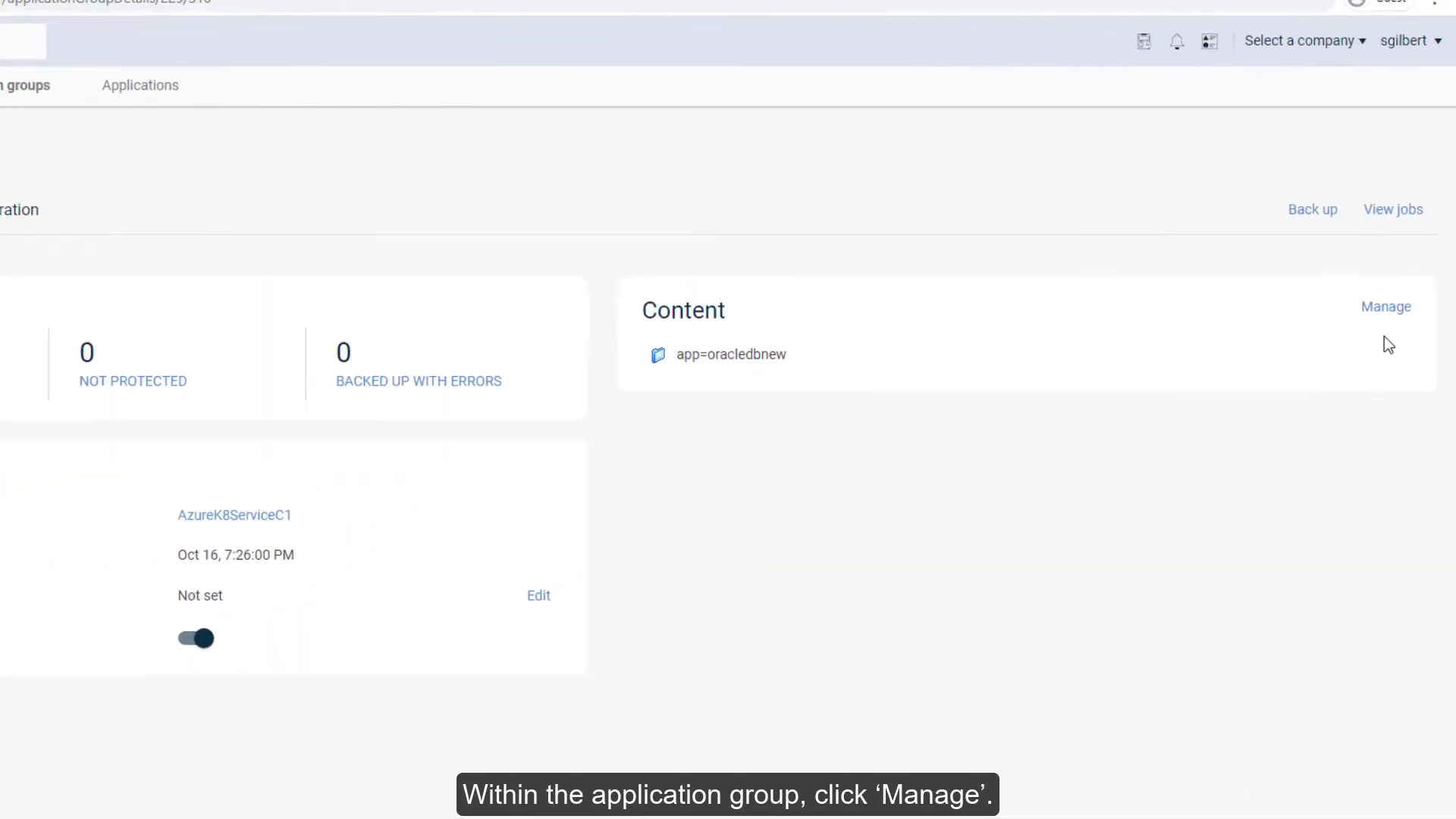
pyautogui.click(1388, 331)
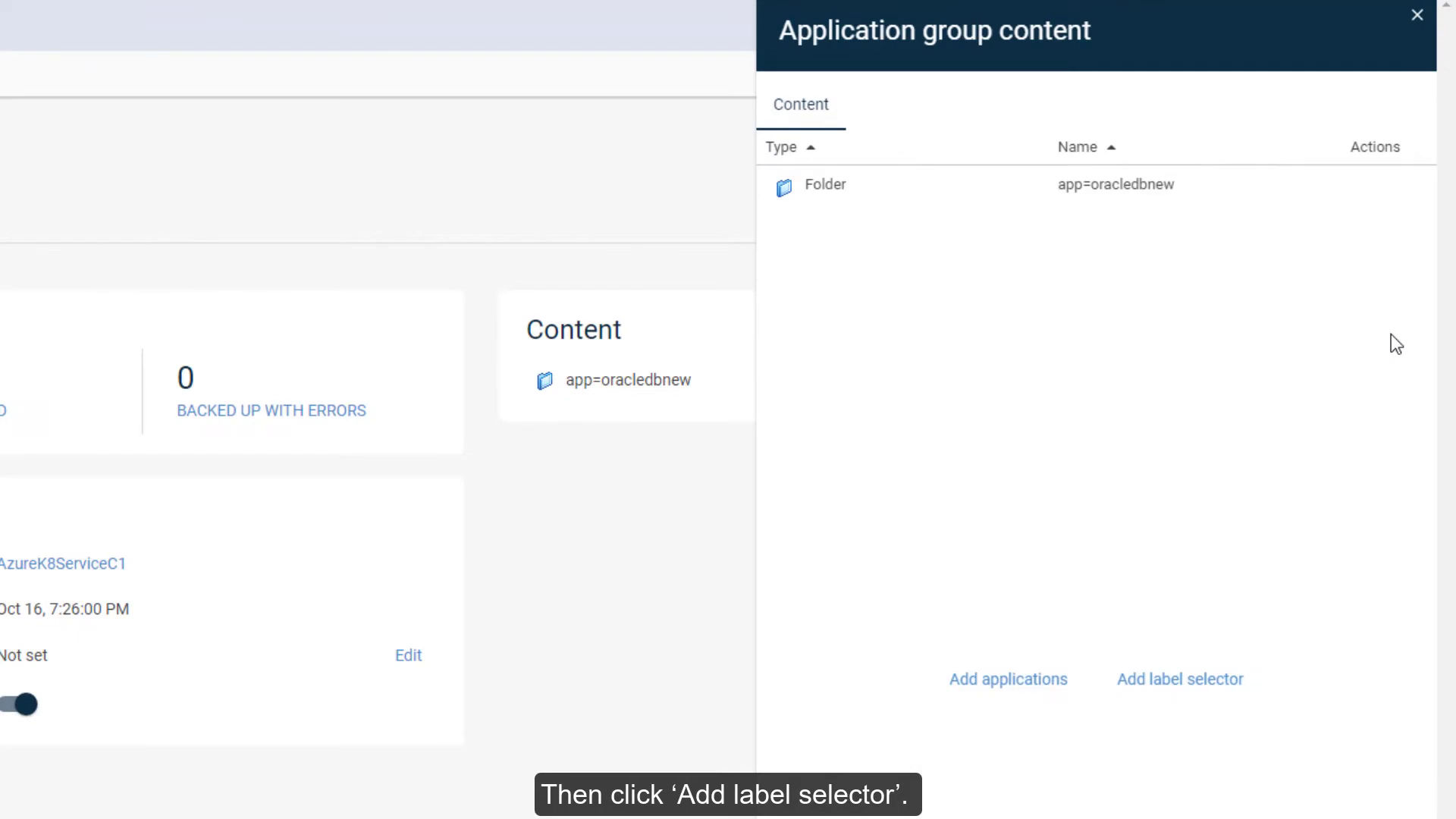
pyautogui.click(1235, 683)
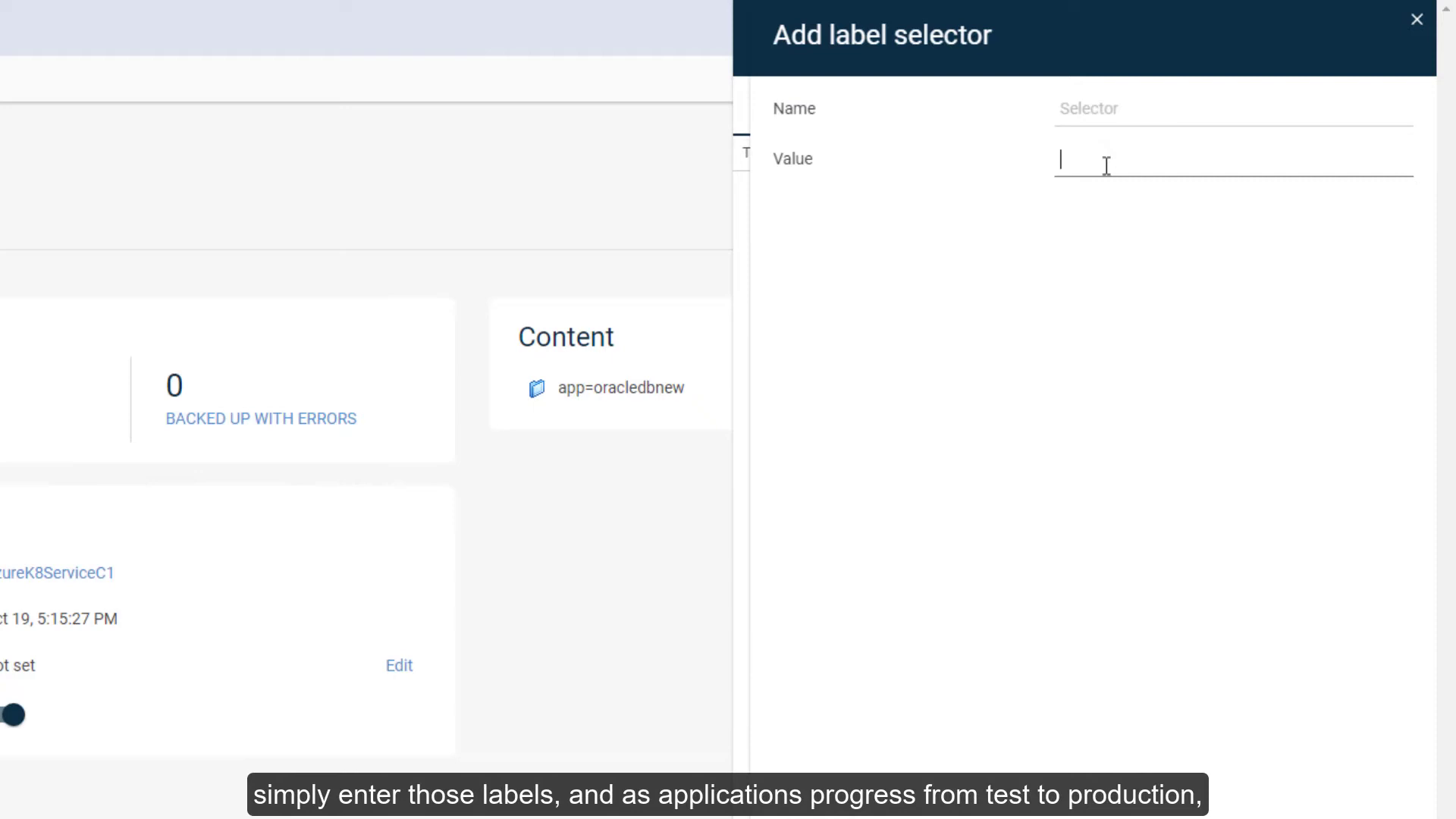
pyautogui.write('Appclass=prod')
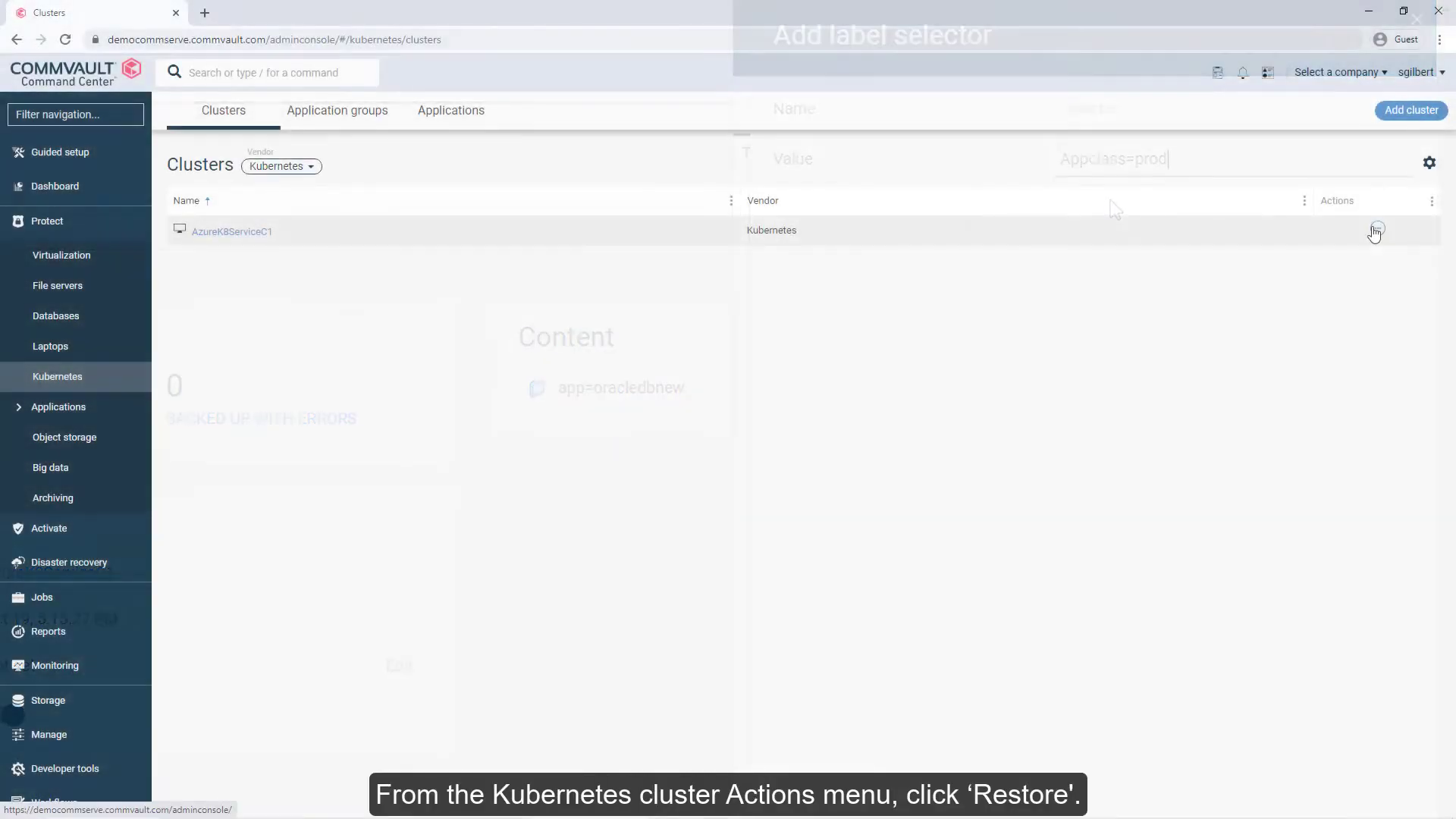
# - Start a full-application restore from AzureK8ServiceC1 and select azure-vote-front
pyautogui.click(1376, 229)
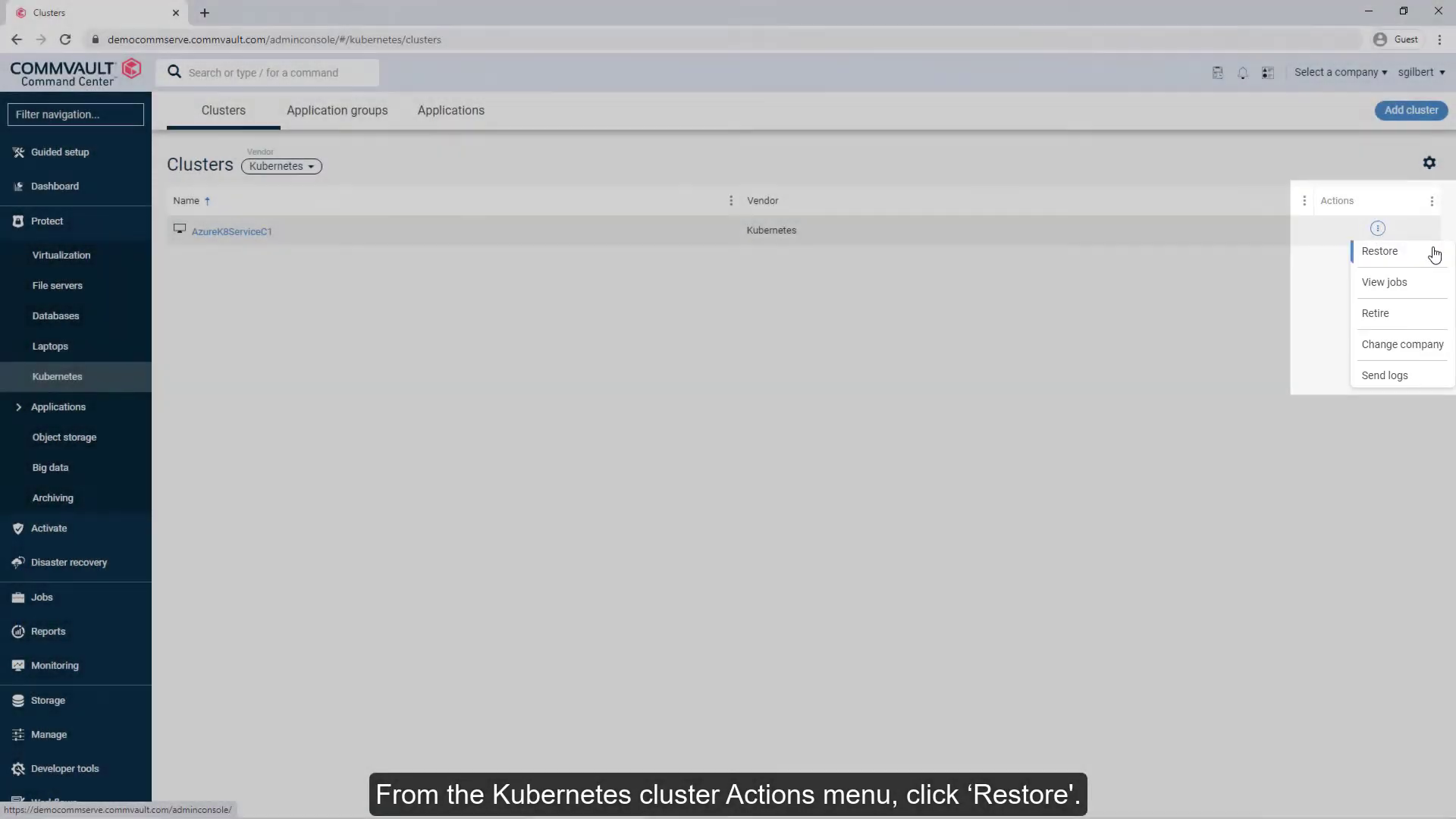
pyautogui.click(1433, 253)
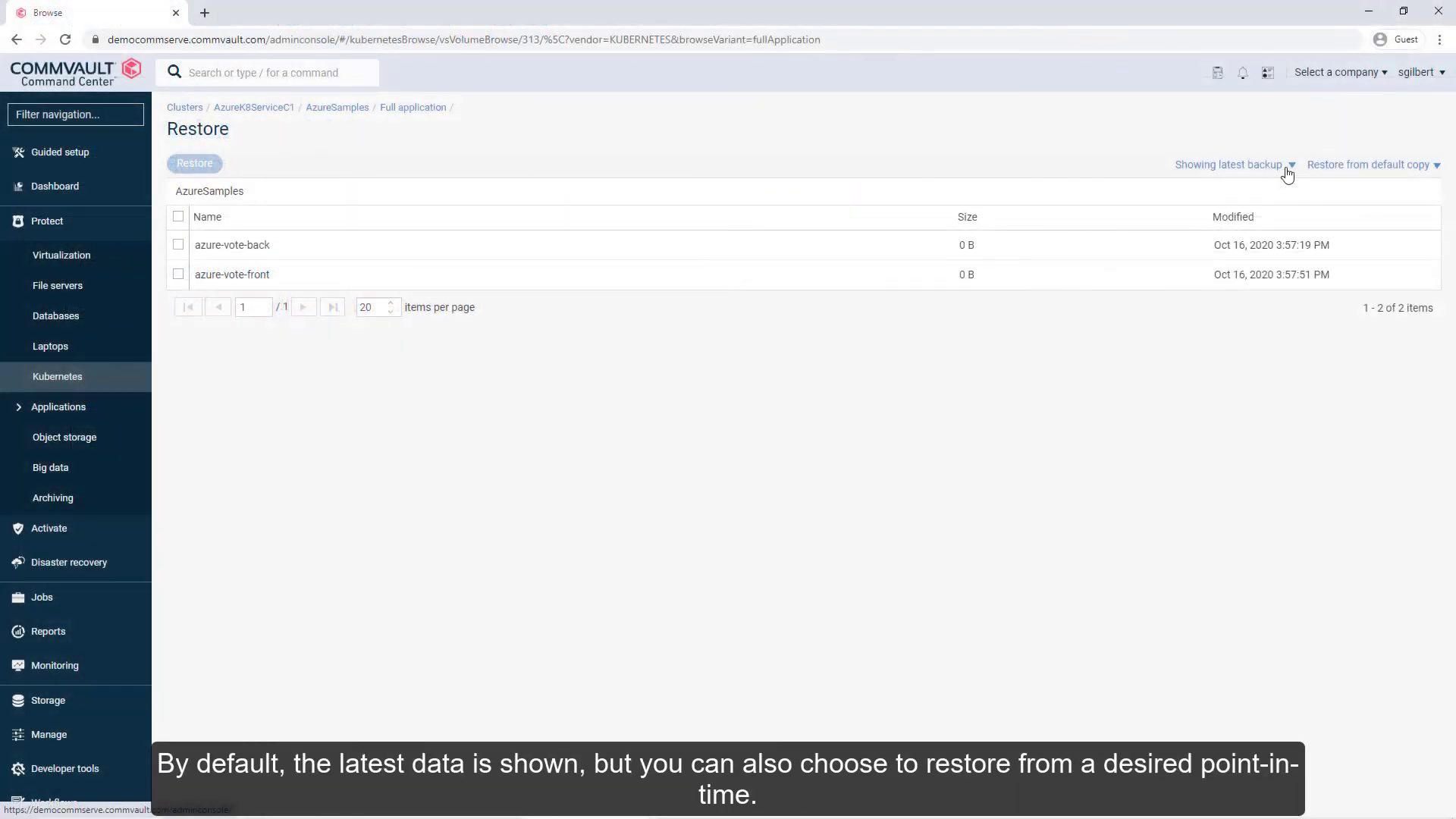
pyautogui.click(1287, 169)
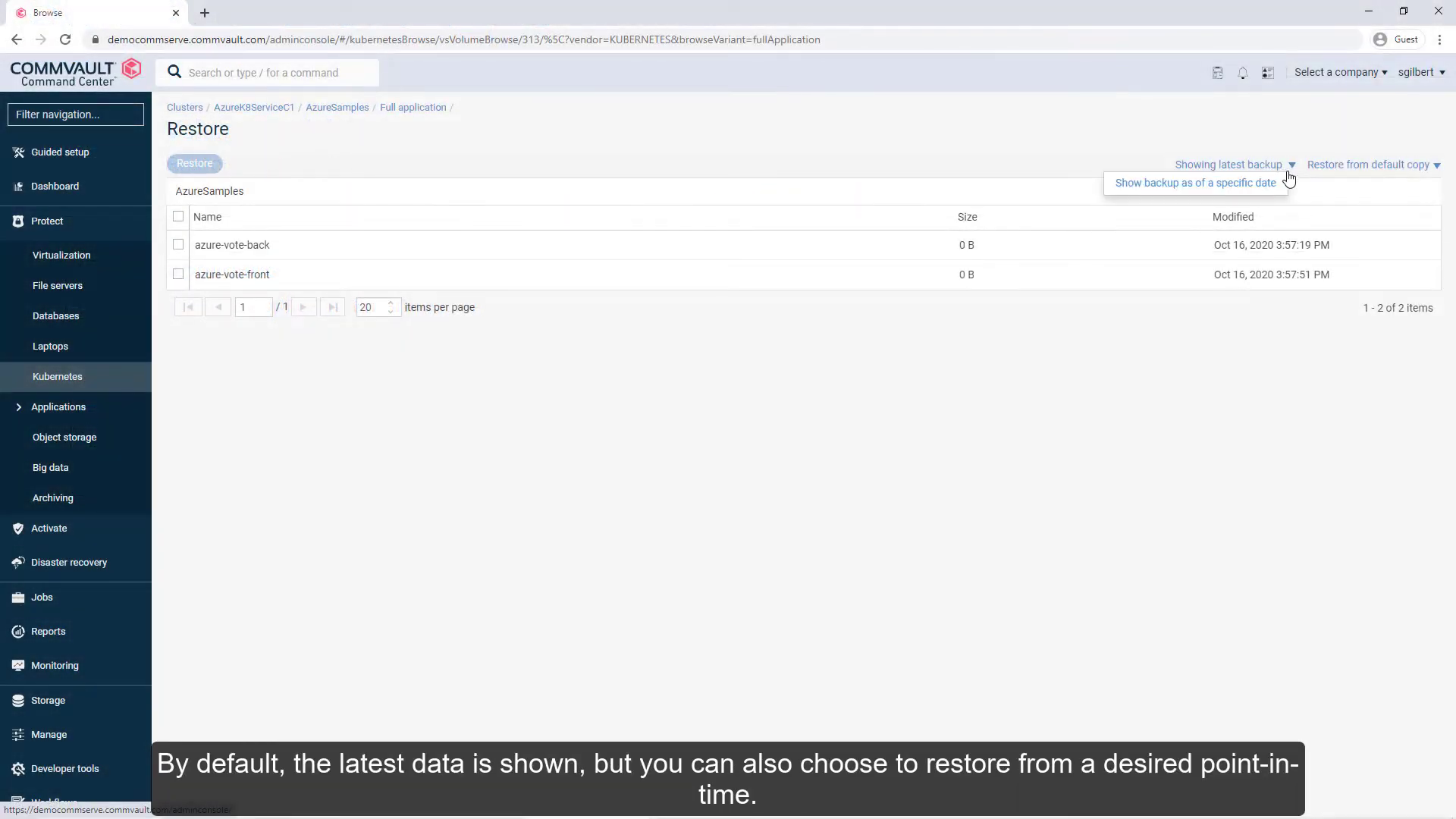
pyautogui.click(1277, 185)
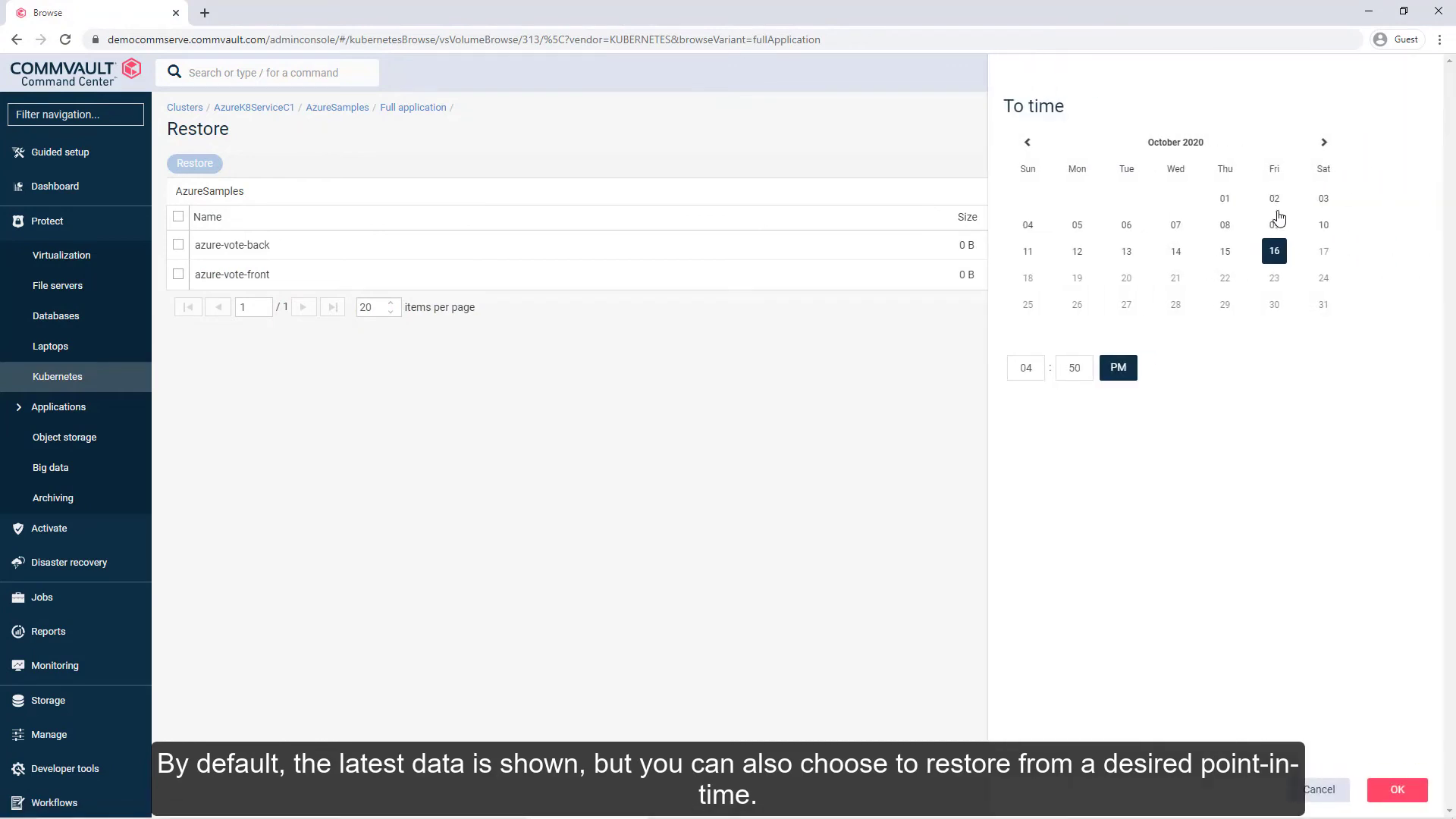
pyautogui.click(182, 260)
pyautogui.click(178, 274)
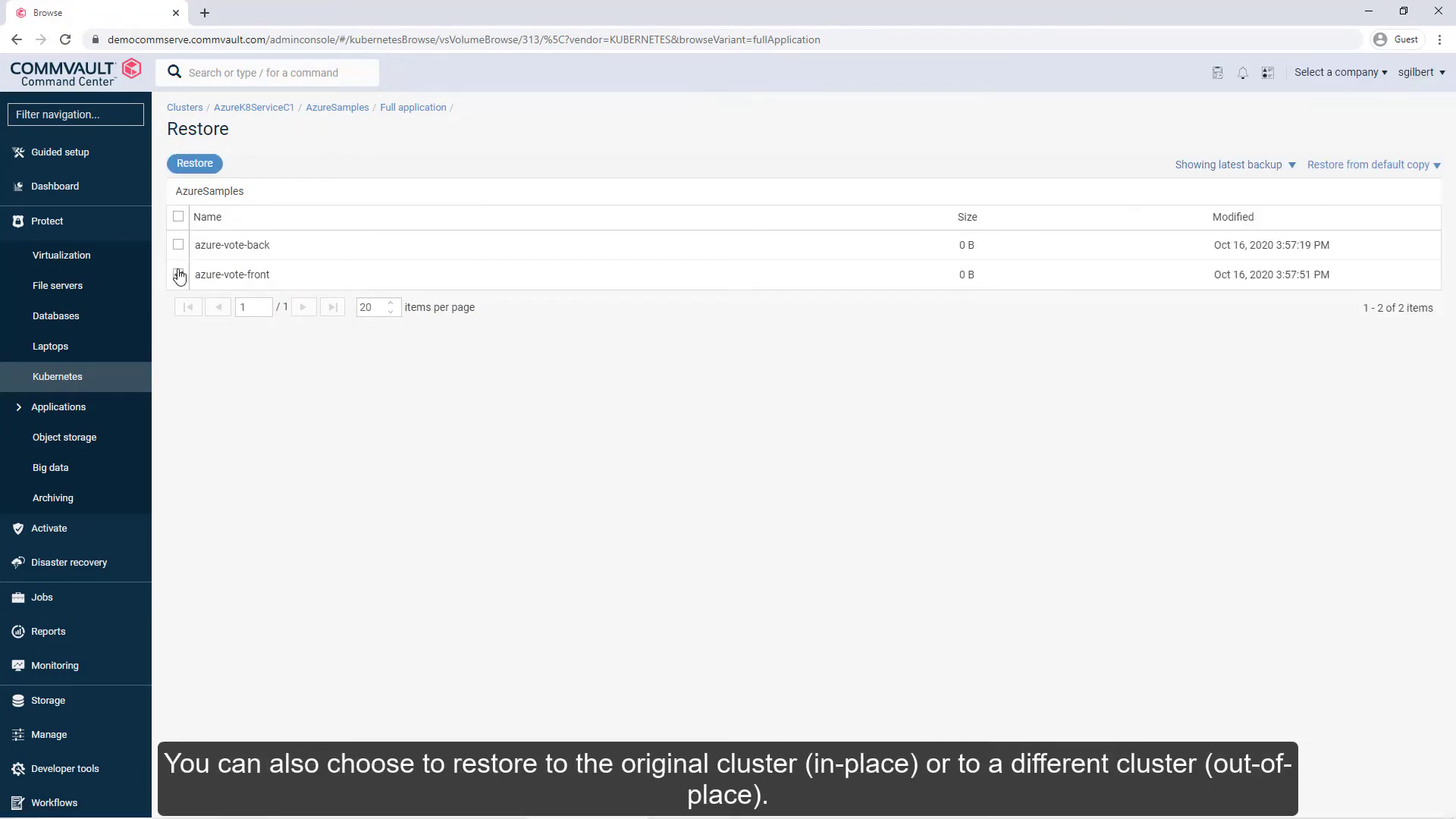
pyautogui.click(205, 171)
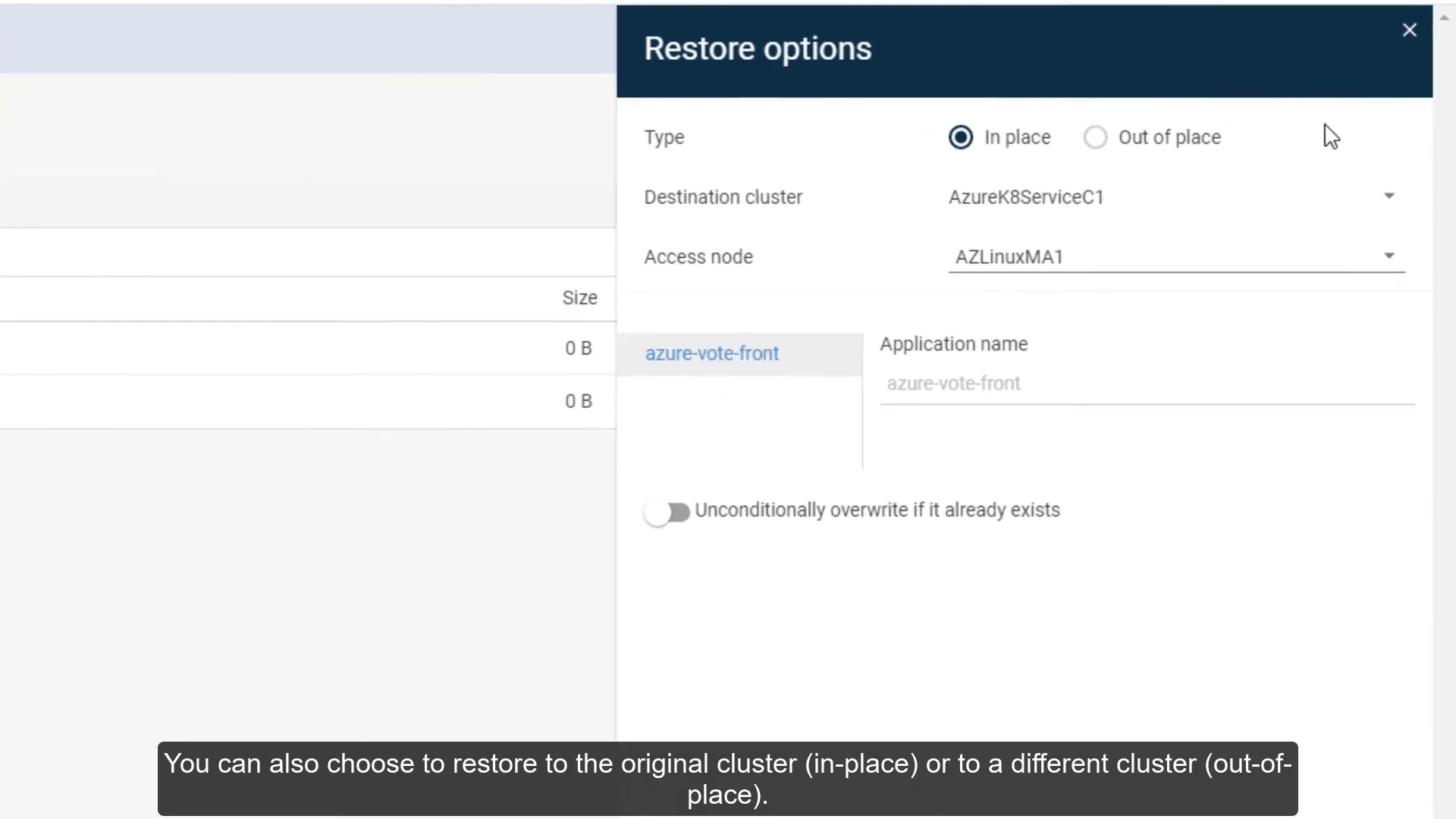
# - Set the restore to out of place into the default namespace
pyautogui.click(1097, 139)
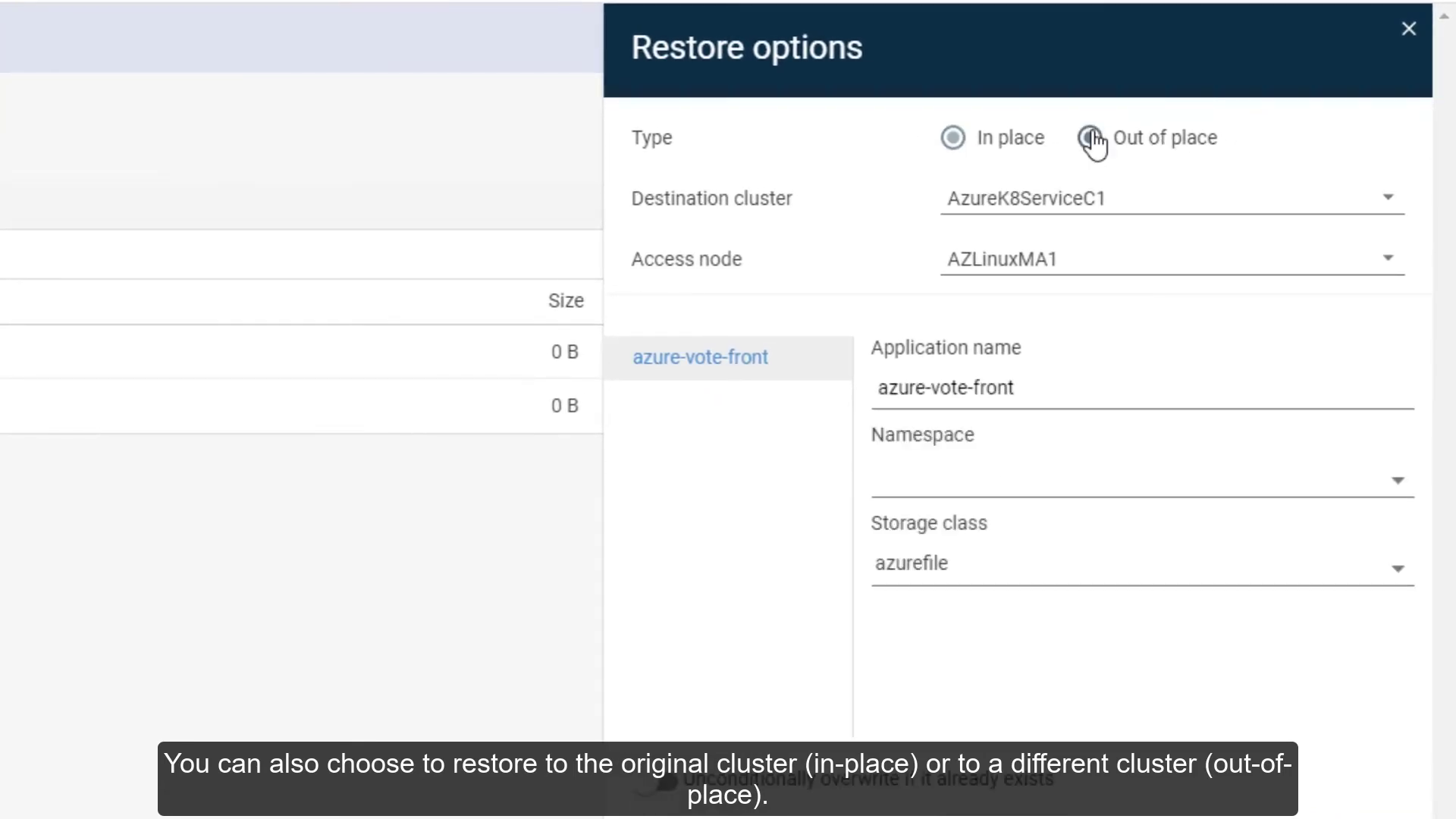
pyautogui.click(1398, 480)
pyautogui.click(1317, 540)
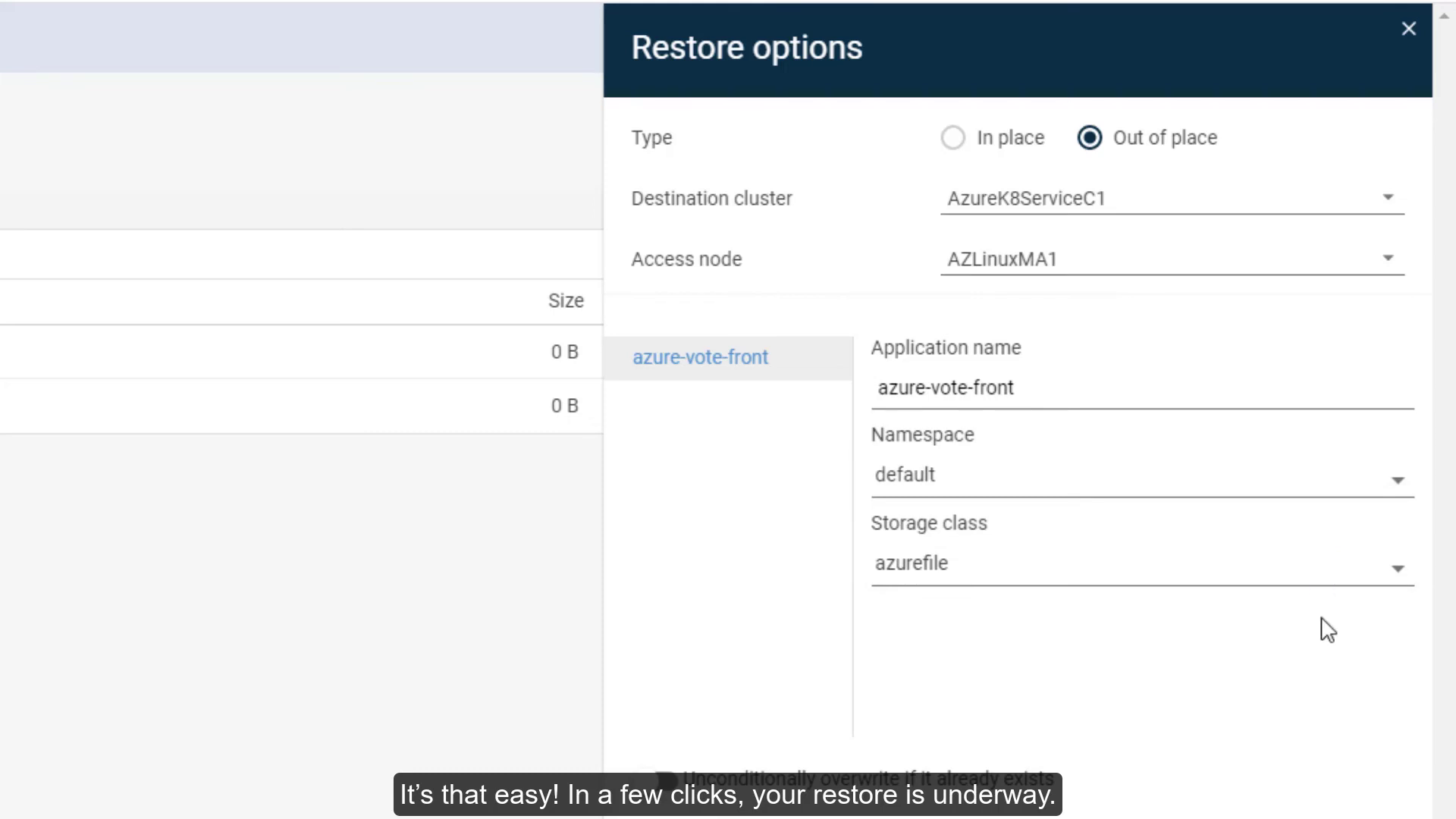